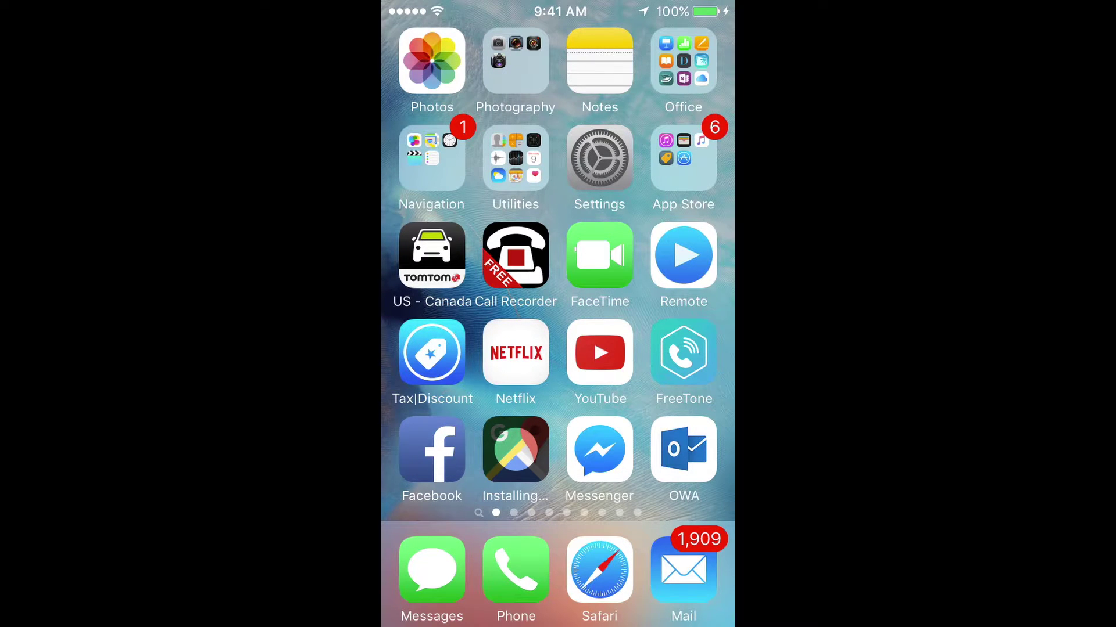
Look inside the App Store folder, then close it and return to the Home Screen.
{"action": "mouse_move", "coordinate": [645, 348]}
{"action": "left_mouse_down"}
{"action": "mouse_move", "coordinate": [562, 348]}
{"action": "mouse_move", "coordinate": [646, 349]}
{"action": "left_mouse_up"}
{"action": "left_click", "coordinate": [683, 158]}
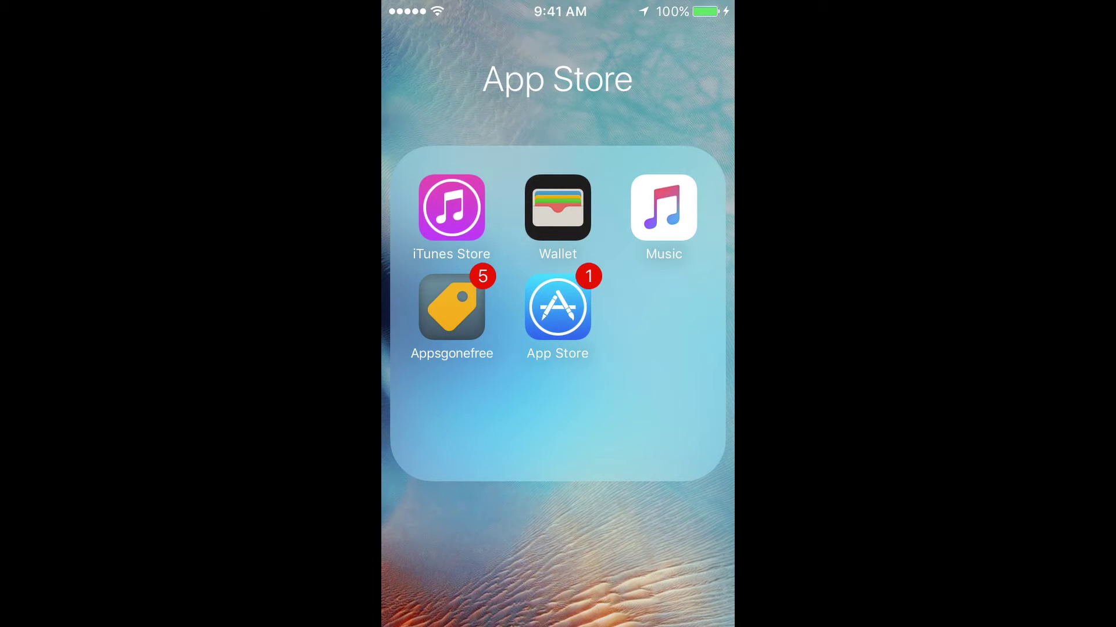
{"action": "key", "text": "Escape"}
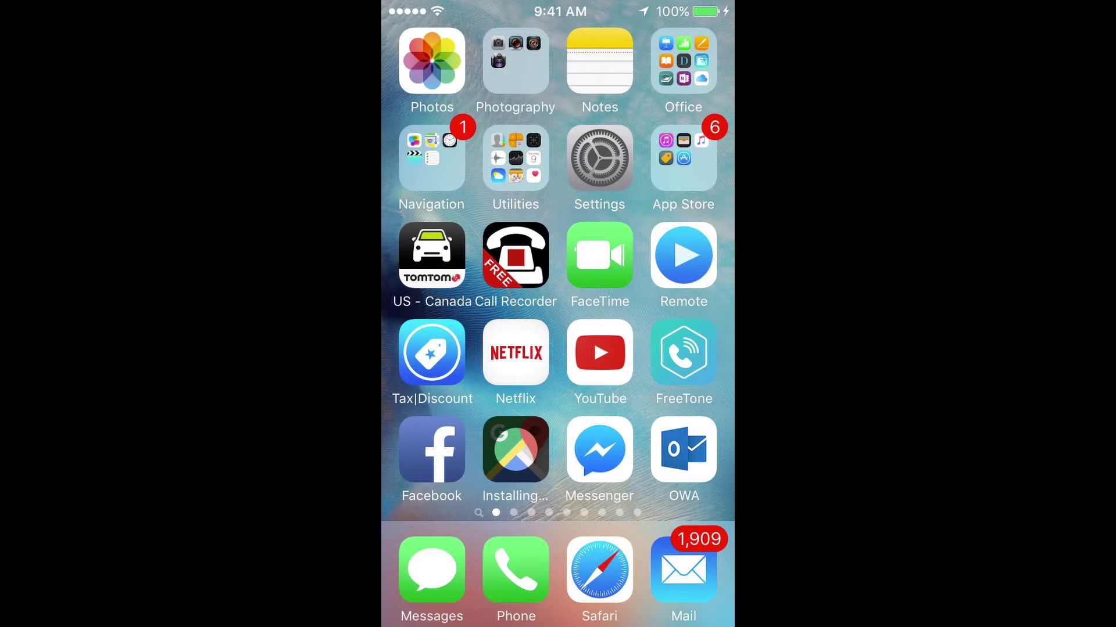
Go to General > Storage & iCloud Usage and show the app list sorted by size.
{"action": "left_click", "coordinate": [600, 157]}
{"action": "scroll", "coordinate": [558, 348], "scroll_direction": "down", "scroll_amount": 5}
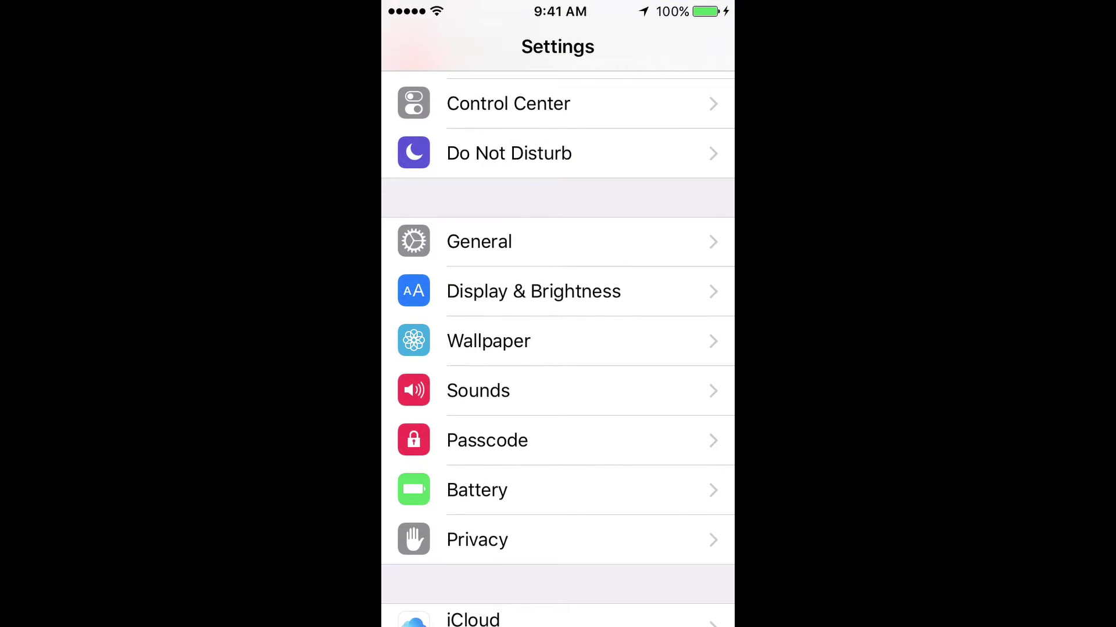
{"action": "left_click", "coordinate": [478, 241]}
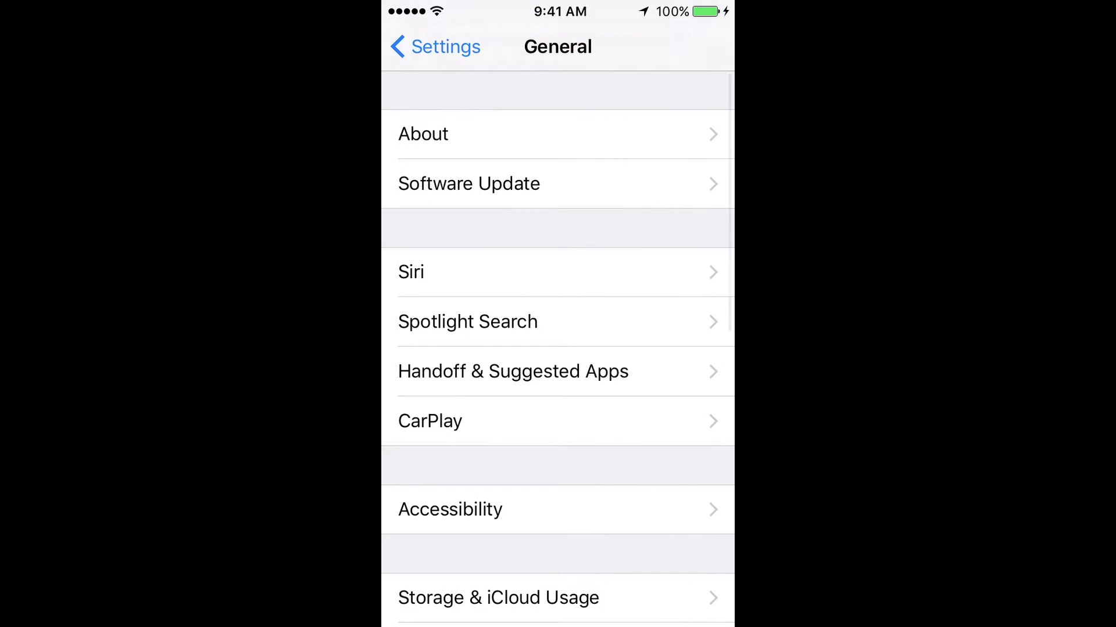
{"action": "left_click_drag", "start_coordinate": [513, 371], "coordinate": [513, 305]}
{"action": "scroll", "coordinate": [558, 348], "scroll_direction": "down", "scroll_amount": 5}
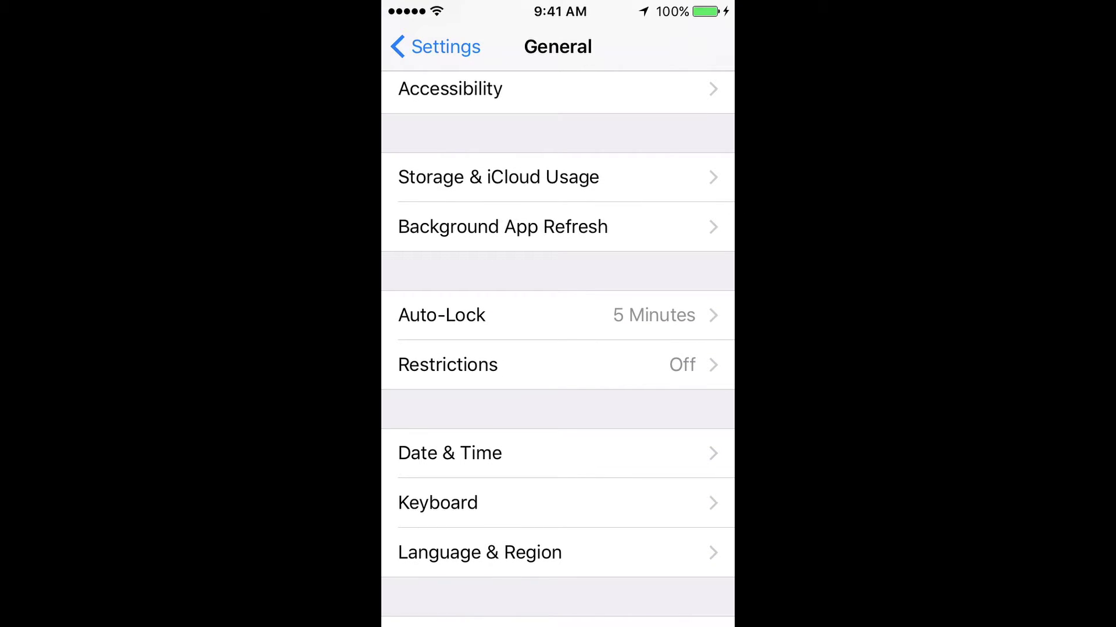
{"action": "left_click", "coordinate": [498, 176]}
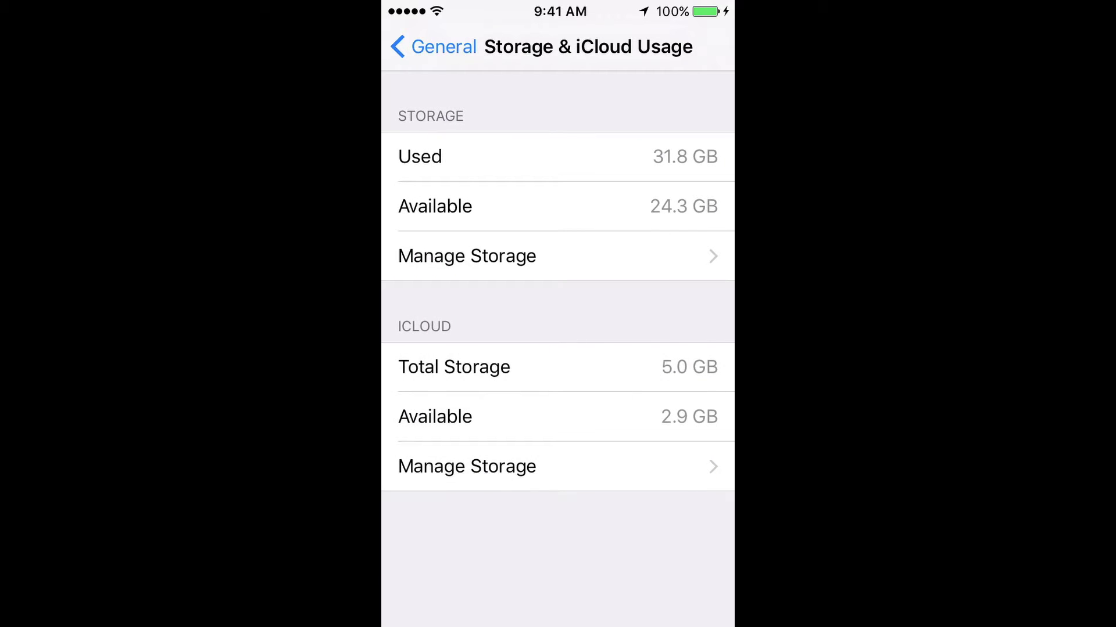
{"action": "left_click", "coordinate": [467, 255]}
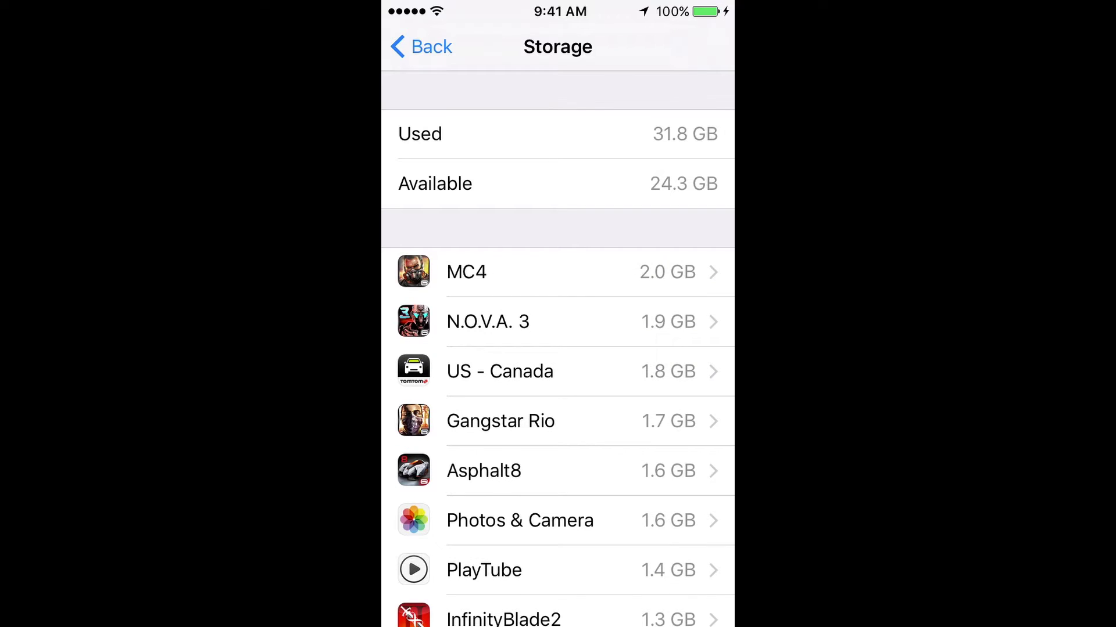
{"action": "scroll", "coordinate": [557, 348], "scroll_direction": "down", "scroll_amount": 5}
{"action": "scroll", "coordinate": [558, 348], "scroll_direction": "down", "scroll_amount": 10}
{"action": "scroll", "coordinate": [558, 349], "scroll_direction": "down", "scroll_amount": 5}
{"action": "scroll", "coordinate": [558, 348], "scroll_direction": "down", "scroll_amount": 4}
{"action": "scroll", "coordinate": [558, 349], "scroll_direction": "down", "scroll_amount": 5}
{"action": "scroll", "coordinate": [558, 349], "scroll_direction": "down", "scroll_amount": 3}
{"action": "scroll", "coordinate": [557, 349], "scroll_direction": "down", "scroll_amount": 3}
{"action": "scroll", "coordinate": [559, 348], "scroll_direction": "down", "scroll_amount": 1}
{"action": "scroll", "coordinate": [558, 349], "scroll_direction": "down", "scroll_amount": 5}
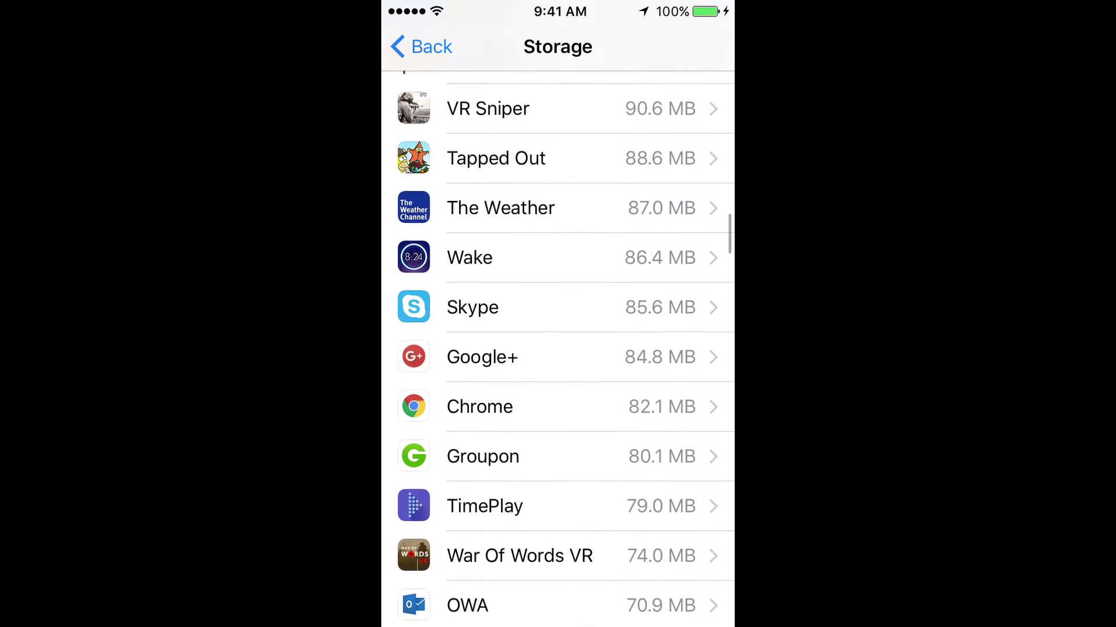
{"action": "scroll", "coordinate": [558, 349], "scroll_direction": "down", "scroll_amount": 4}
{"action": "scroll", "coordinate": [558, 350], "scroll_direction": "down", "scroll_amount": 3}
{"action": "scroll", "coordinate": [558, 349], "scroll_direction": "down", "scroll_amount": 1}
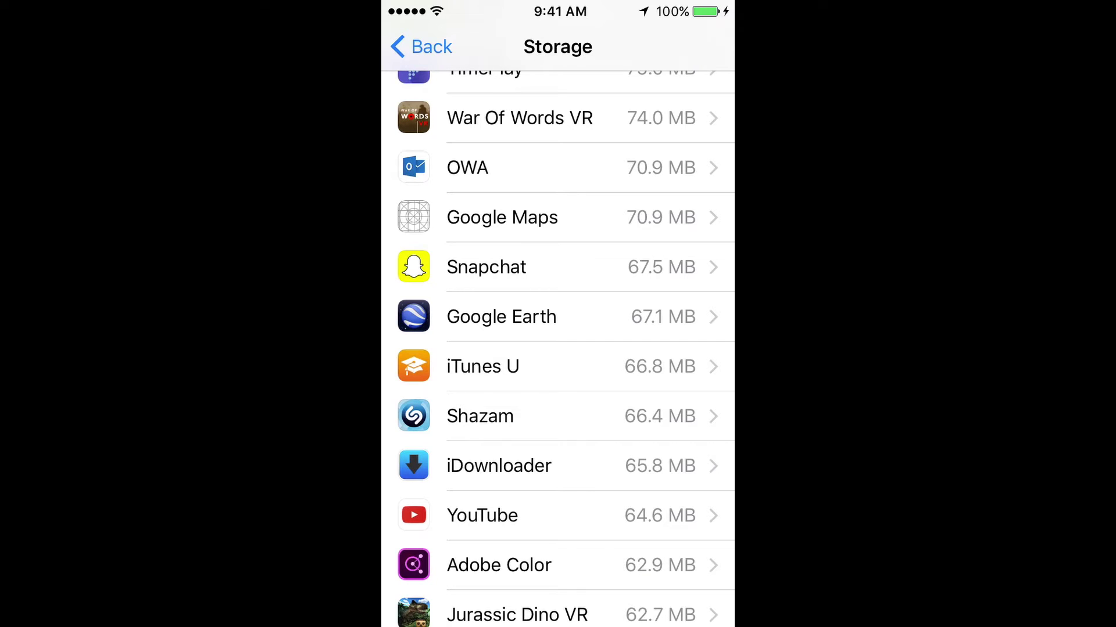
Remove Google Maps and its documents and data from its storage details page.
{"action": "left_click", "coordinate": [502, 217]}
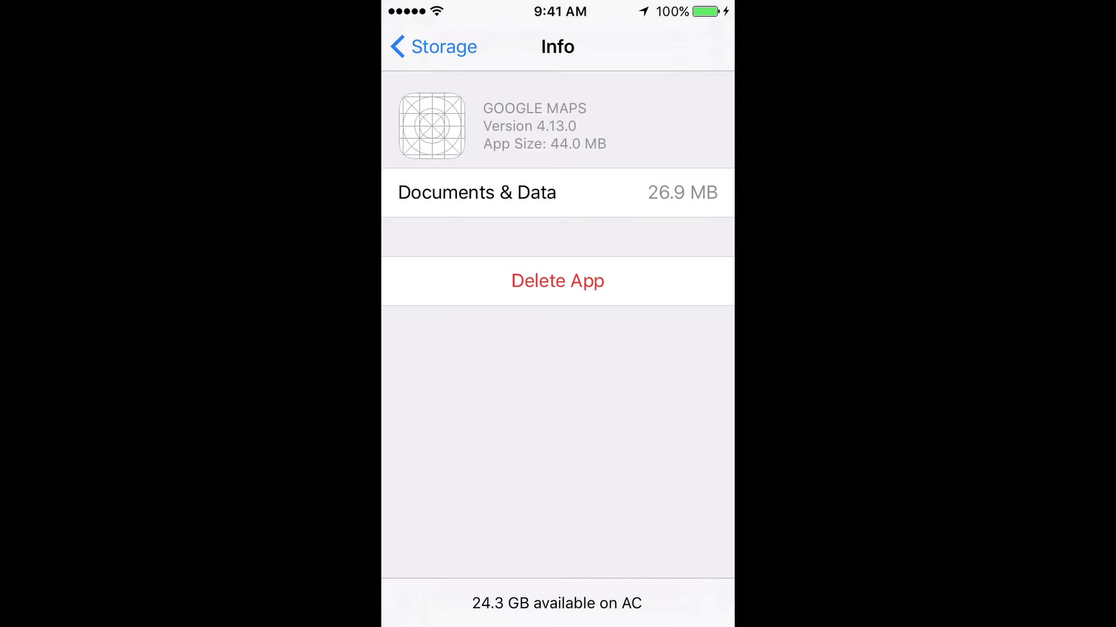
{"action": "left_click", "coordinate": [557, 281]}
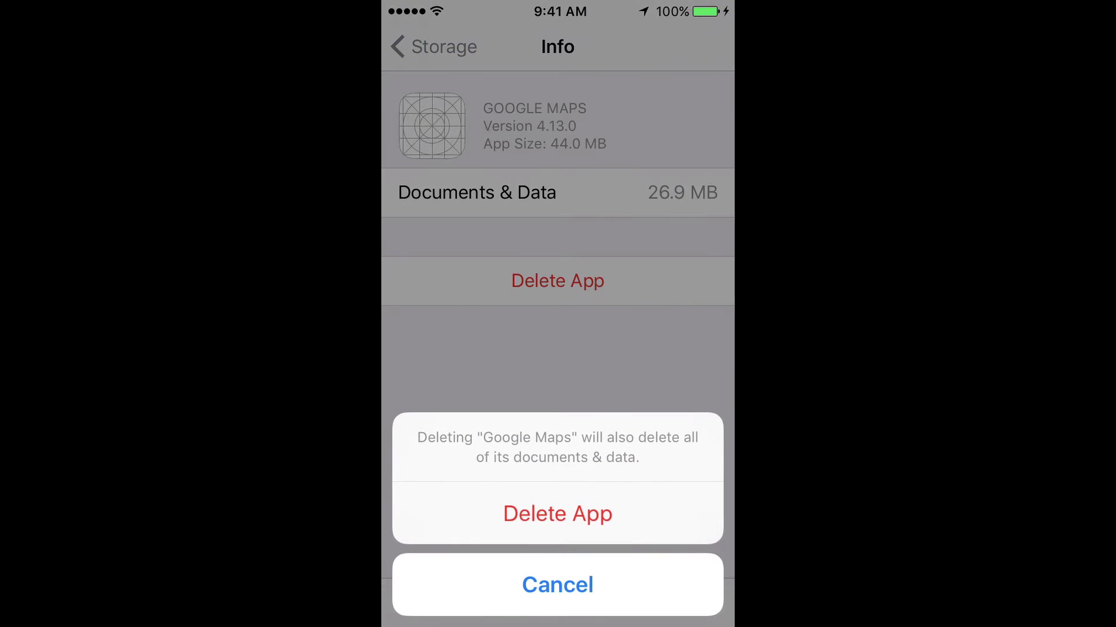
{"action": "left_click", "coordinate": [557, 513]}
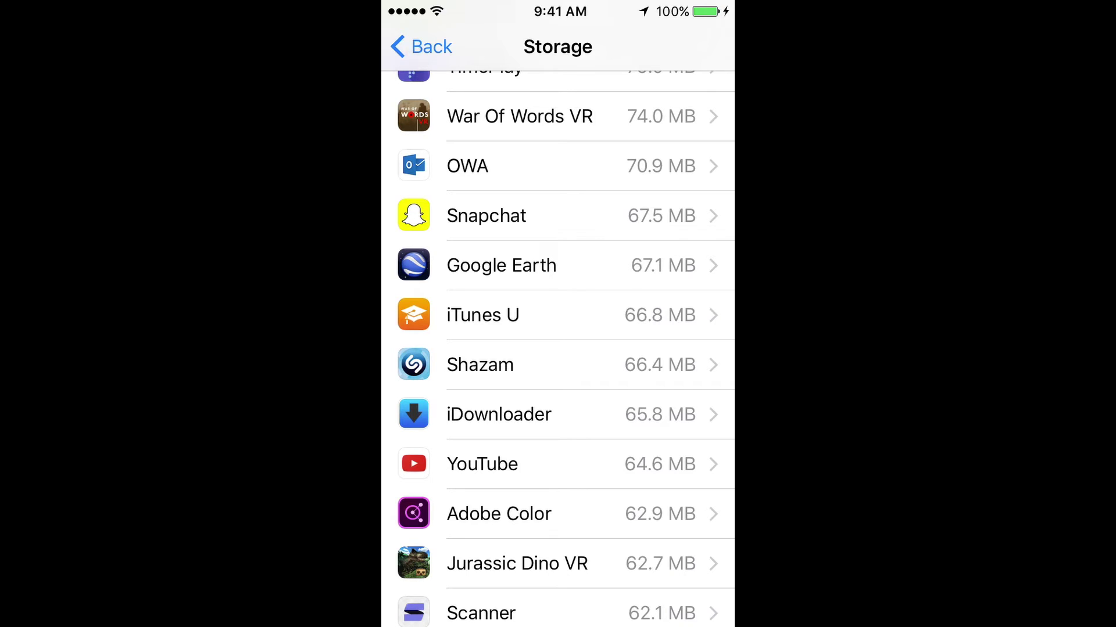
Try the leftover Google Maps placeholder twice, then switch back to the Settings storage list.
{"action": "key", "text": "super"}
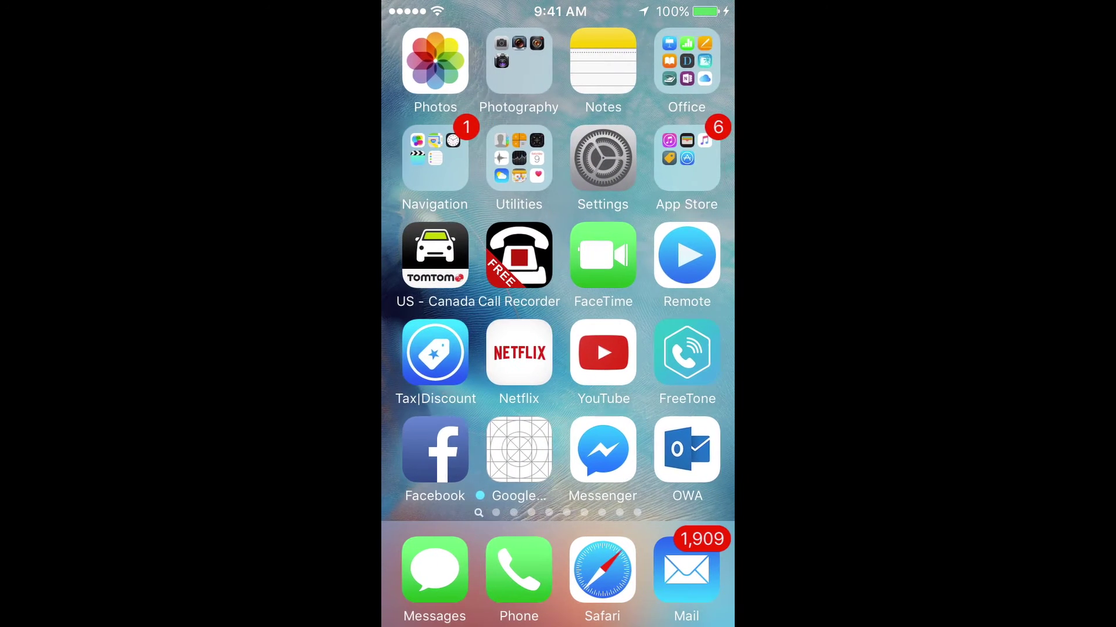
{"action": "left_click", "coordinate": [516, 450]}
{"action": "key", "text": "super"}
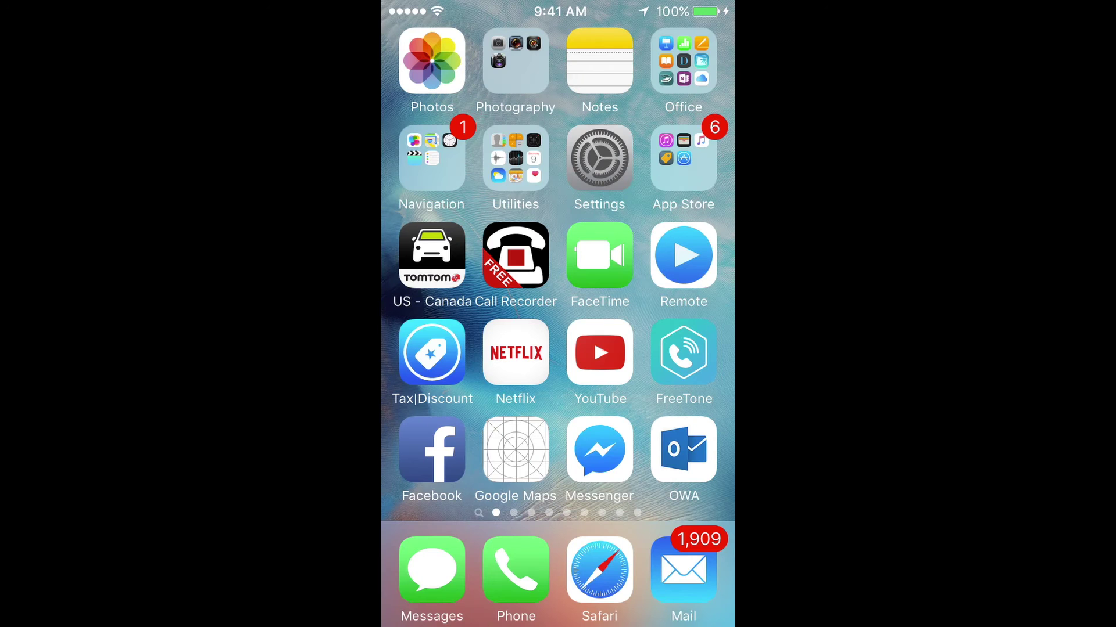
{"action": "left_click", "coordinate": [516, 450]}
{"action": "key", "text": "super"}
{"action": "key", "text": "super"}
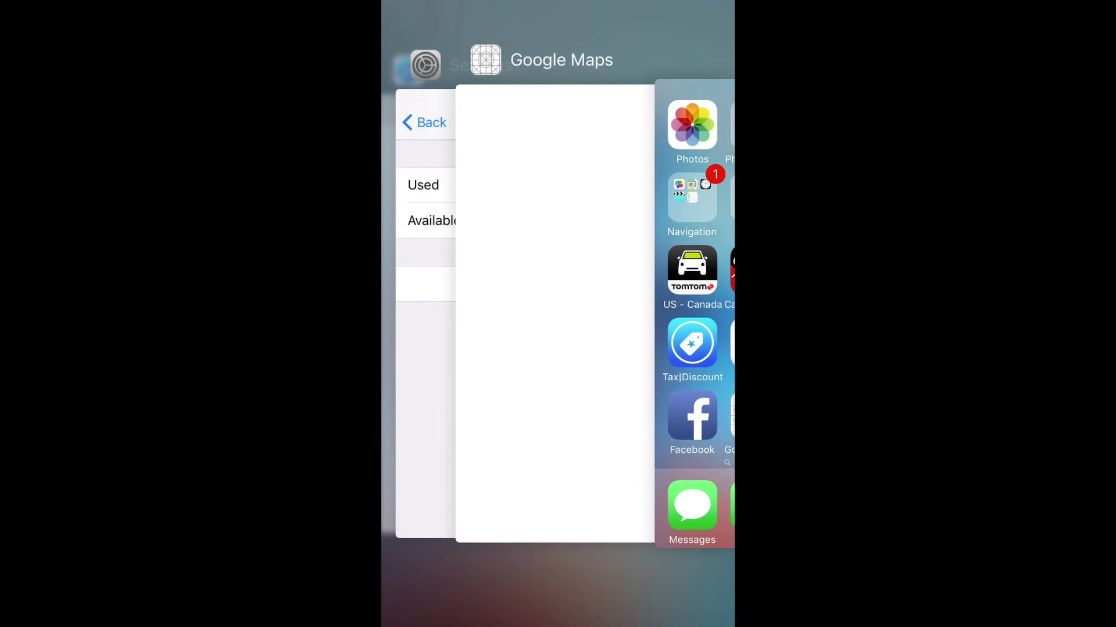
{"action": "left_click", "coordinate": [425, 349]}
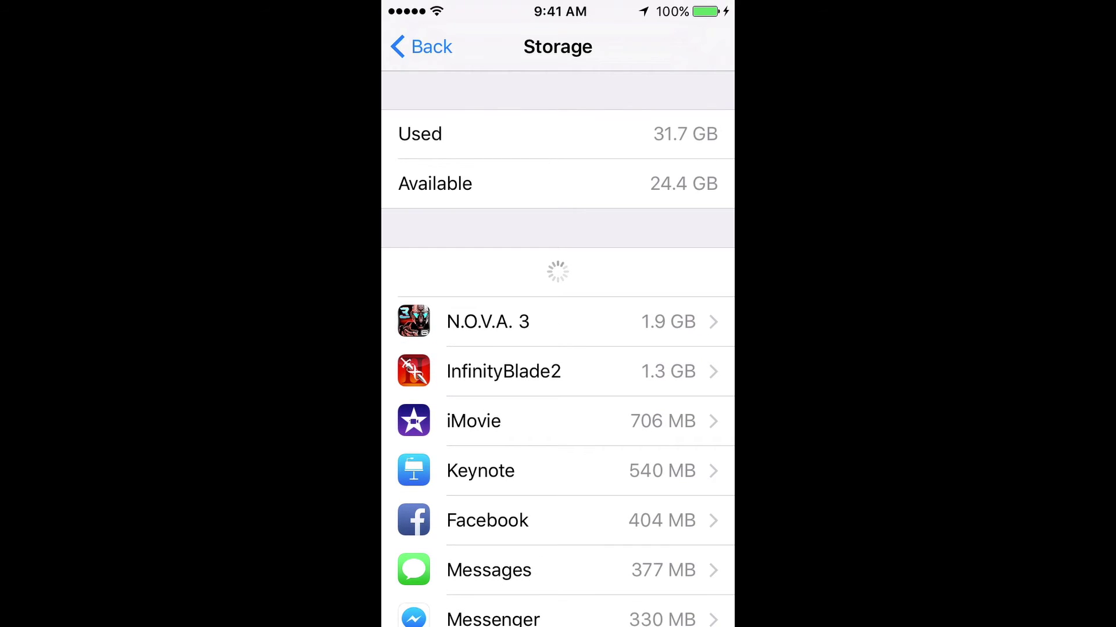
Return to the Home Screen via the app switcher and reopen the App Store folder.
{"action": "key", "text": "super"}
{"action": "left_click_drag", "start_coordinate": [436, 313], "coordinate": [697, 315]}
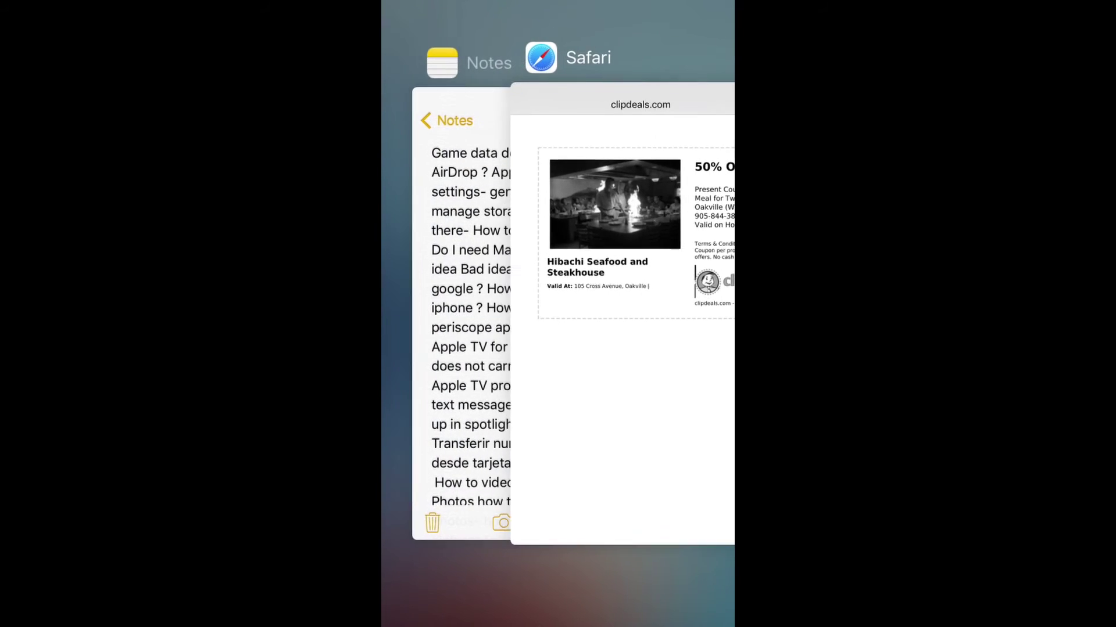
{"action": "left_click_drag", "start_coordinate": [436, 314], "coordinate": [697, 314]}
{"action": "left_click", "coordinate": [584, 349]}
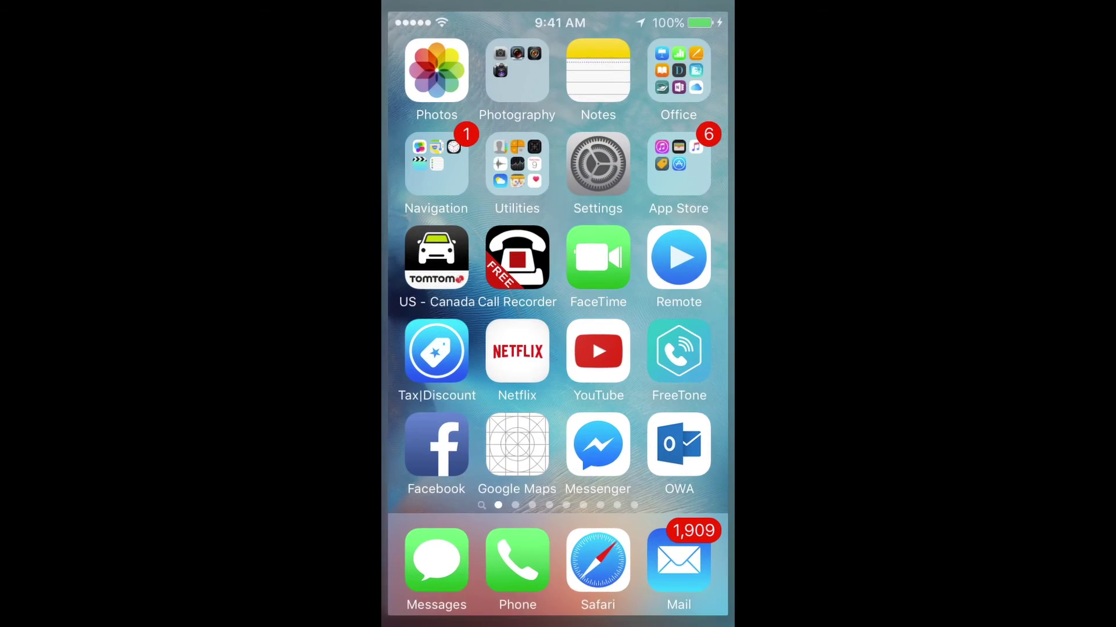
{"action": "left_click", "coordinate": [683, 156]}
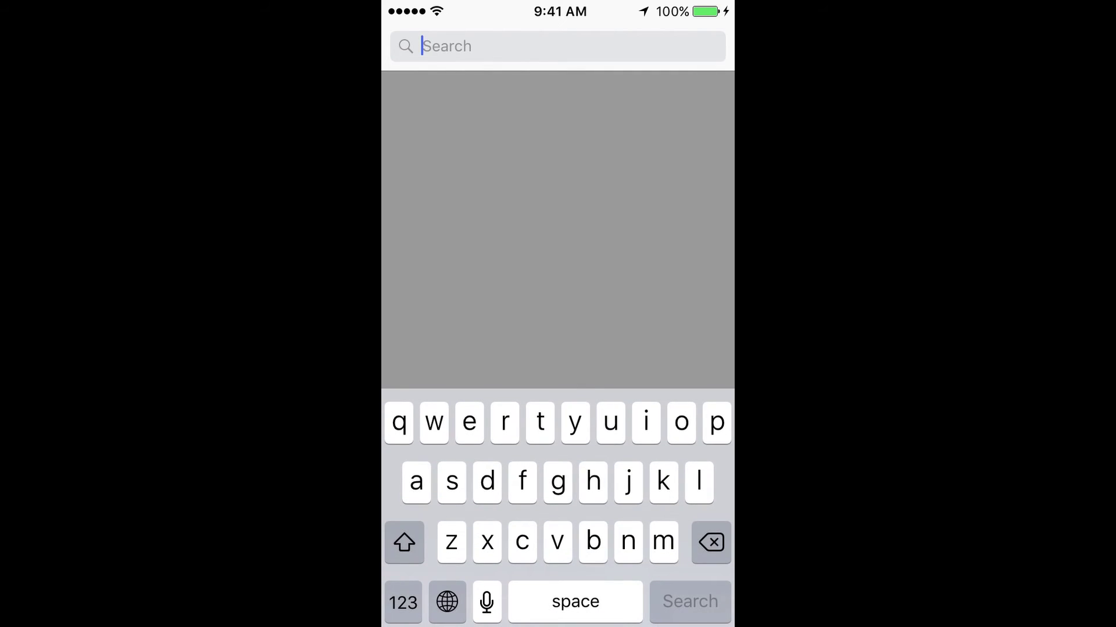
{"action": "type", "text": "h"}
Fix the mistyped letter and run the App Store search for 'google maps'.
{"action": "key", "text": "BackSpace"}
{"action": "type", "text": "g"}
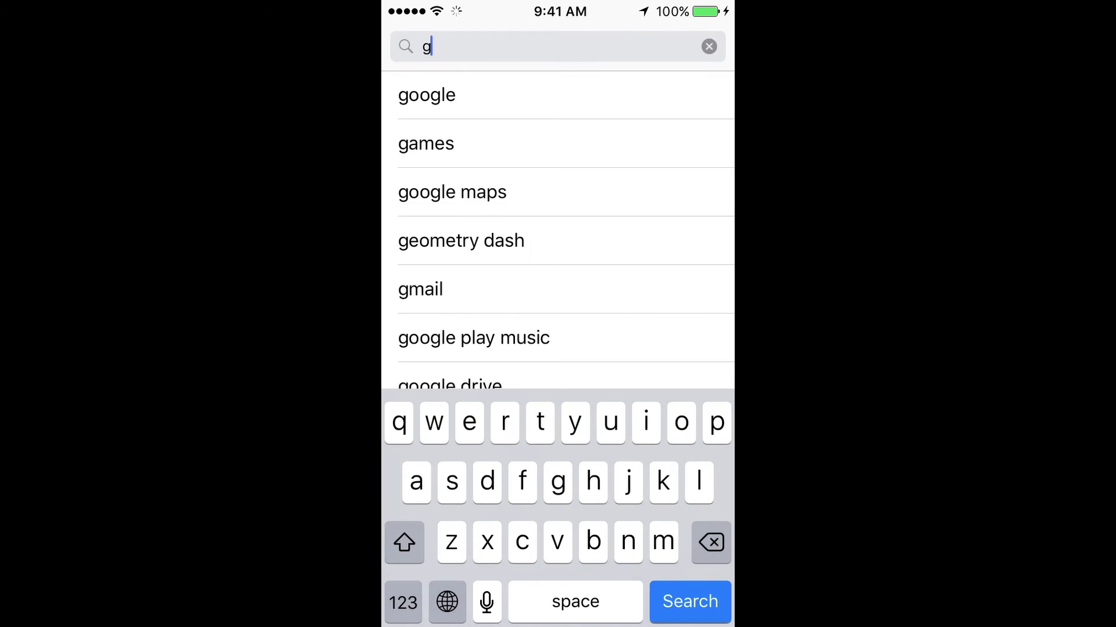
{"action": "type", "text": "oogle"}
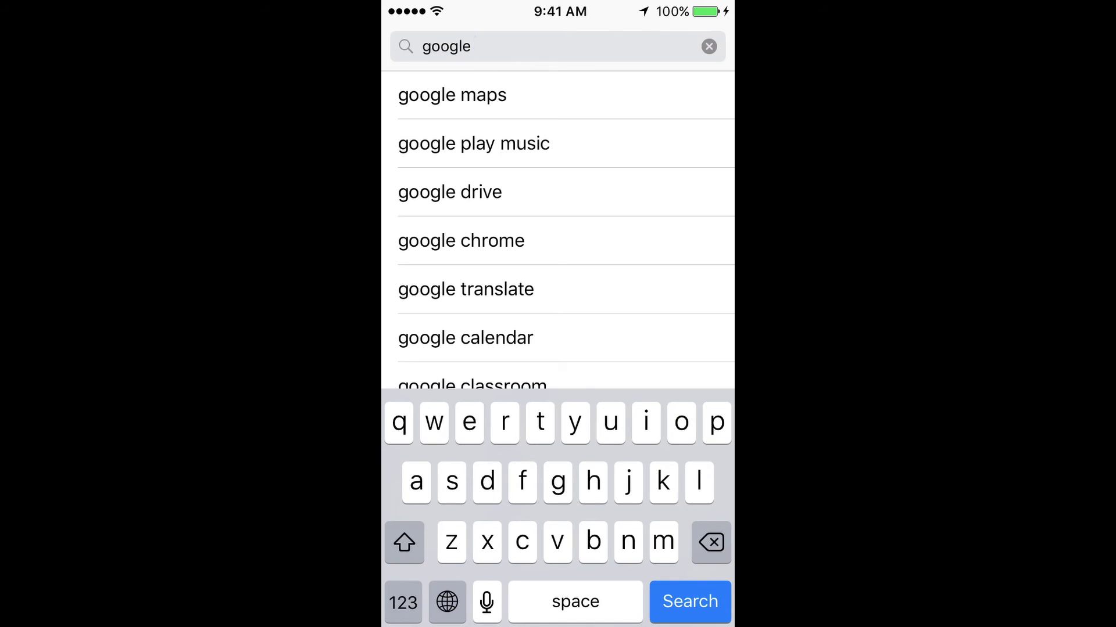
{"action": "left_click", "coordinate": [451, 95]}
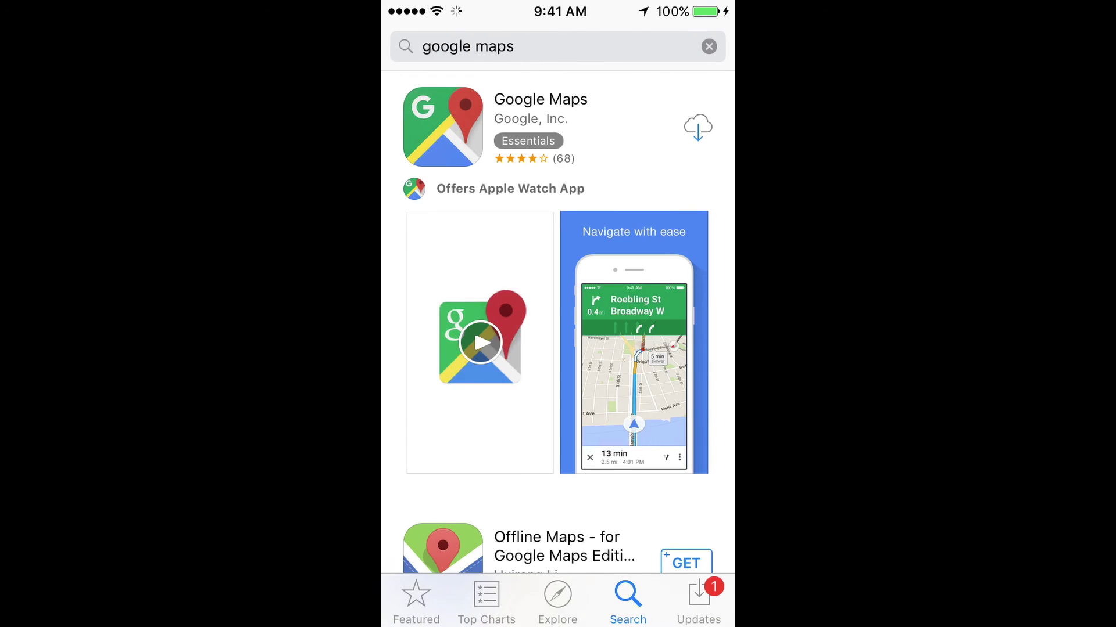
Start re-downloading Google Maps by Google, Inc. from the search results.
{"action": "left_click", "coordinate": [698, 128]}
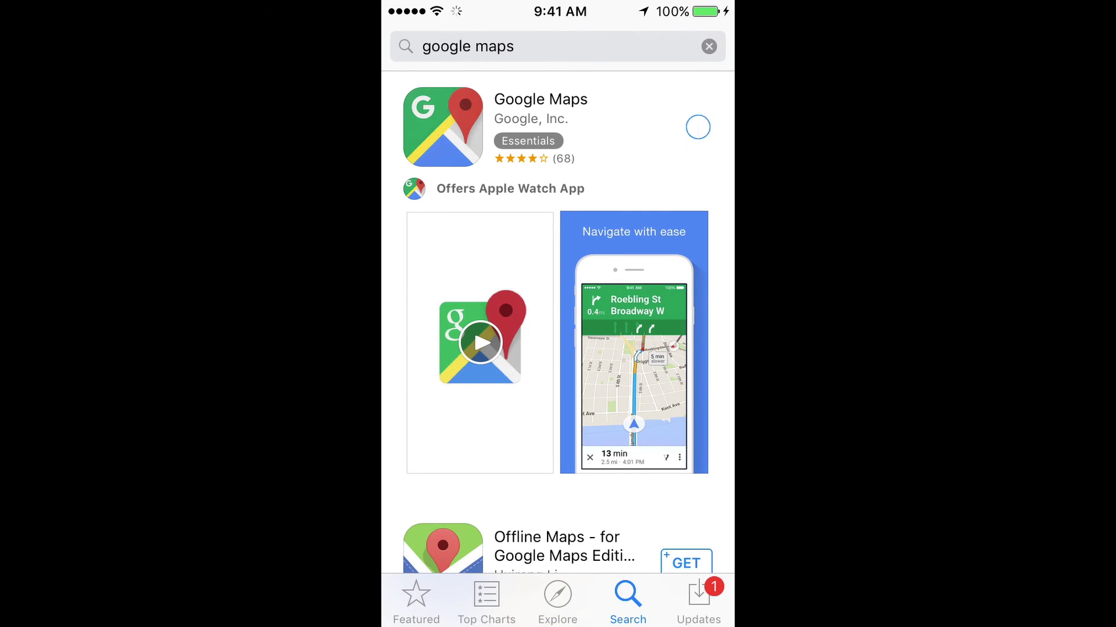